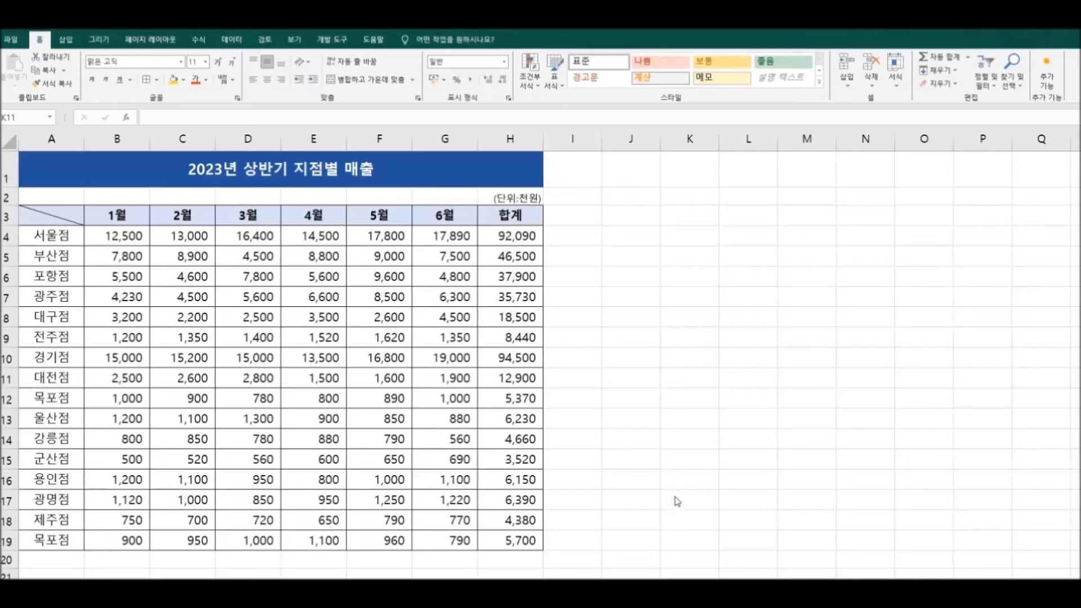
Highlight the top 5 totals in H4:H19 with light red fill and dark red text using a Top 10 Items rule
left_click_drag(501, 240, 499, 541)
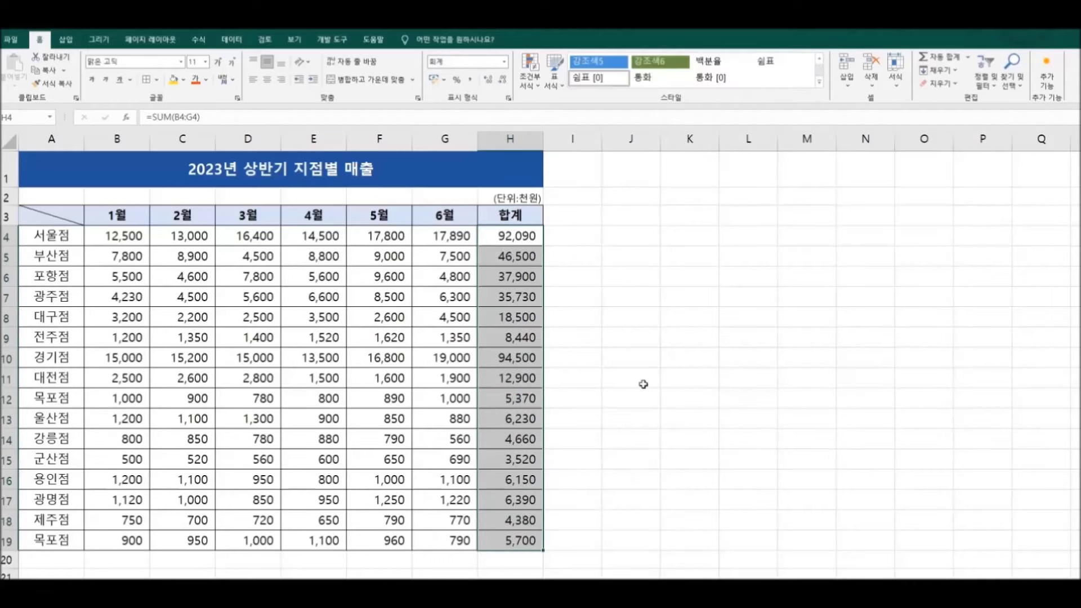
left_click(530, 88)
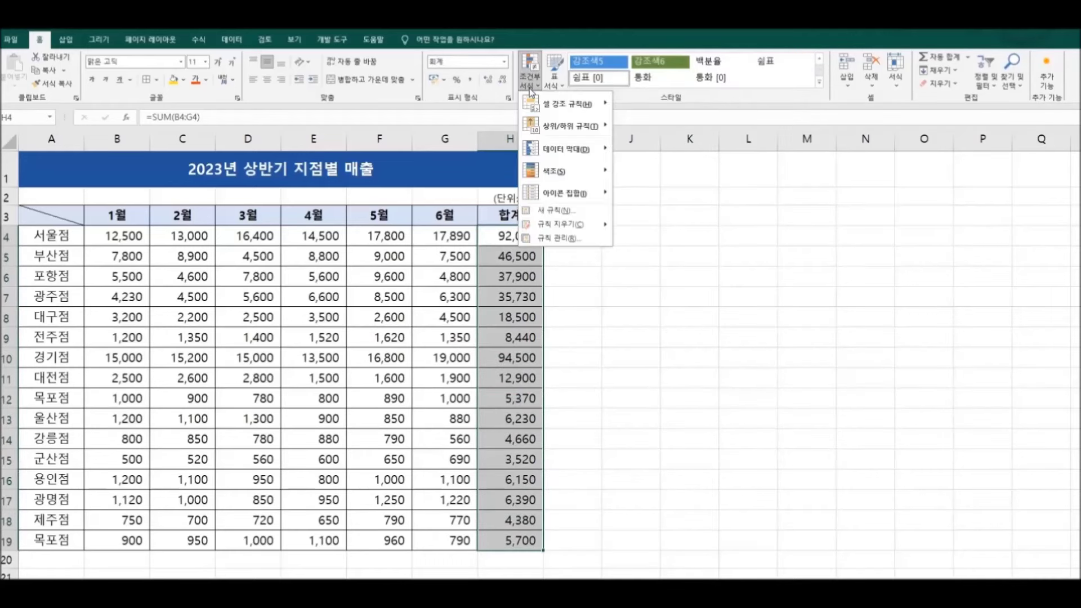
mouse_move(538, 131)
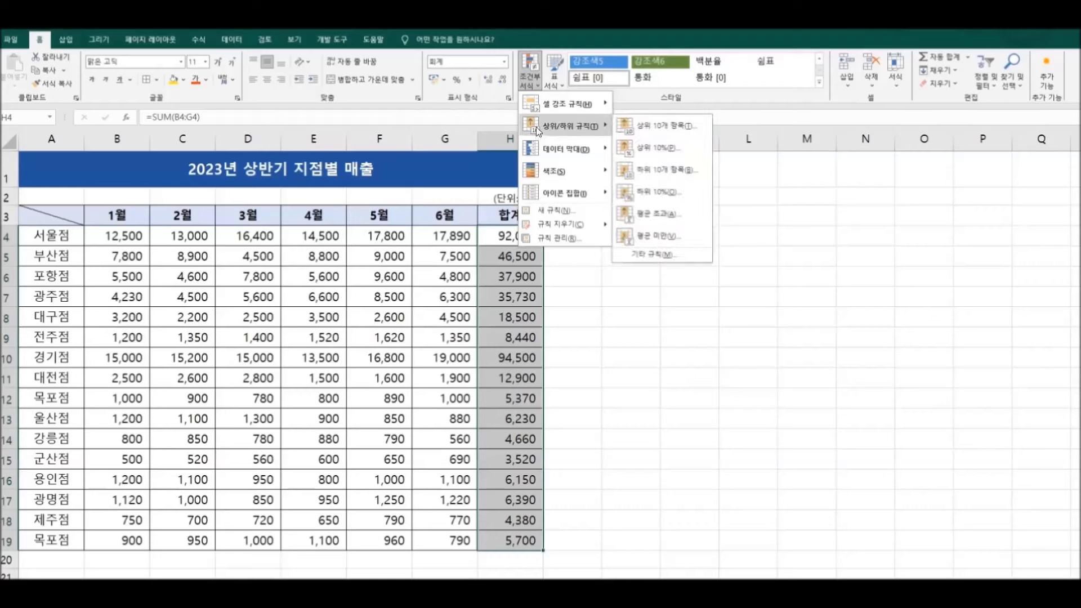
left_click(656, 126)
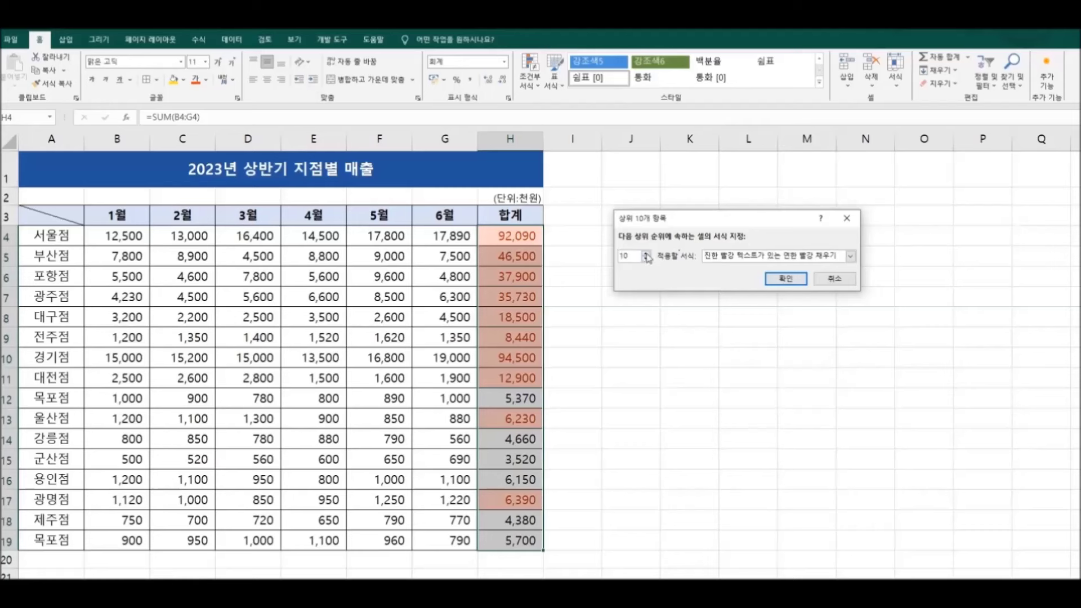
left_click(645, 258)
left_click(646, 258)
left_click(646, 259)
left_click(646, 258)
left_click(646, 258)
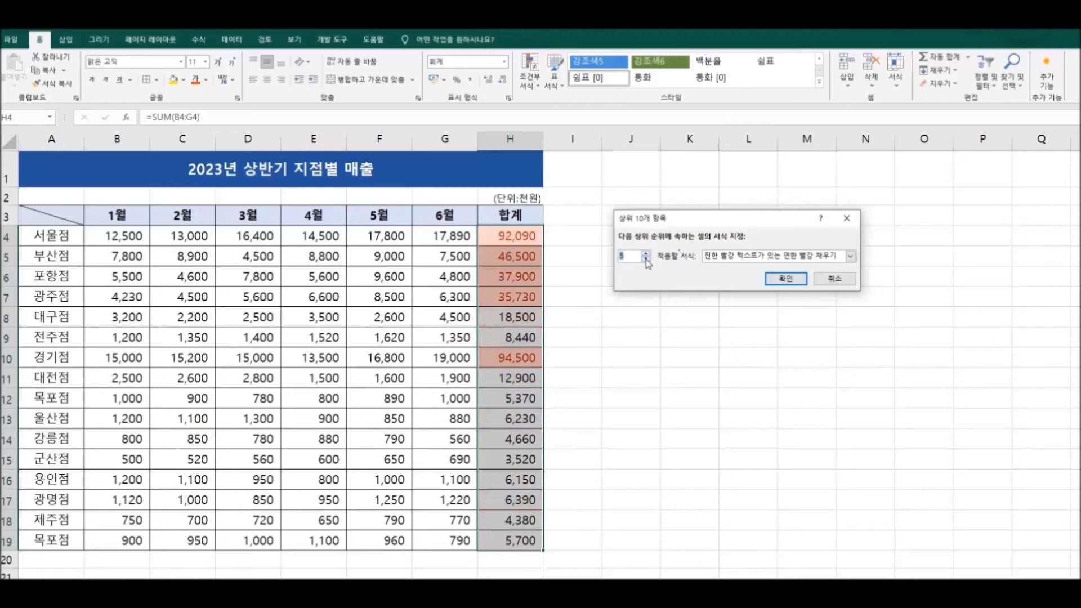
left_click(851, 256)
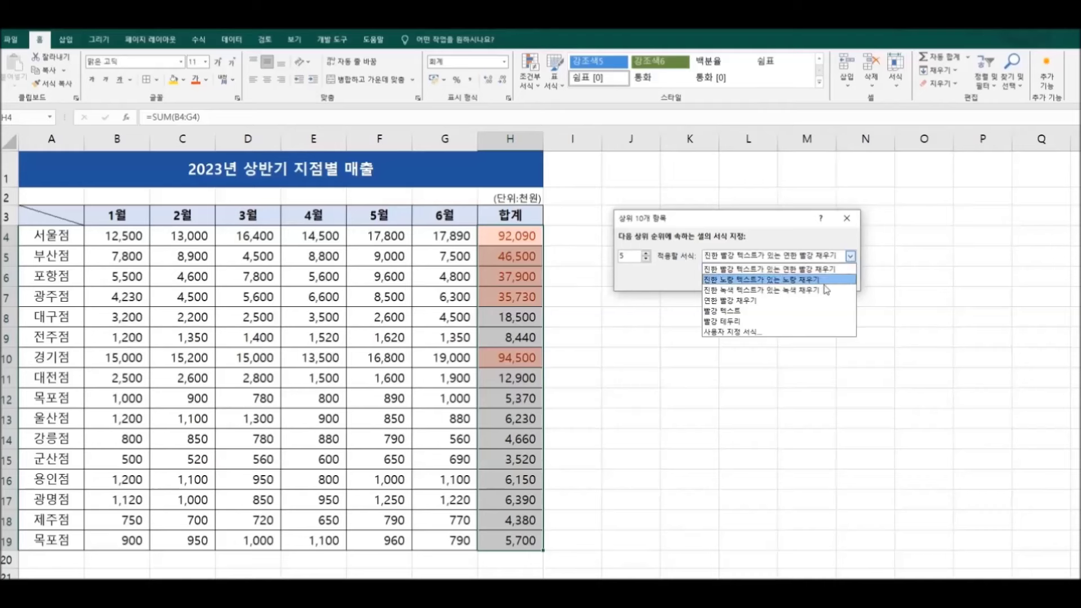
left_click(803, 269)
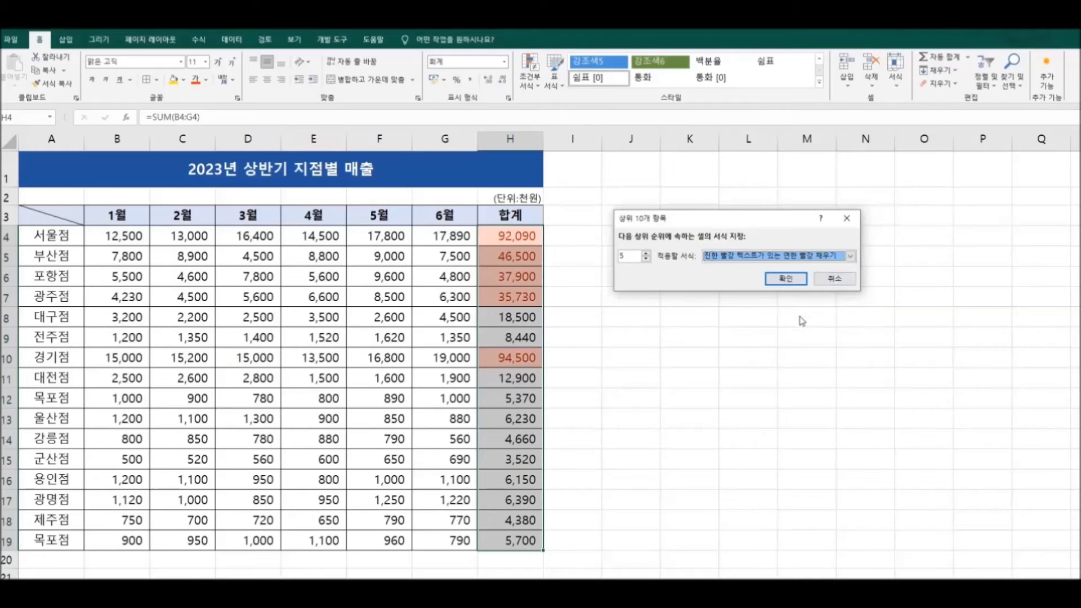
left_click(798, 283)
left_click(767, 342)
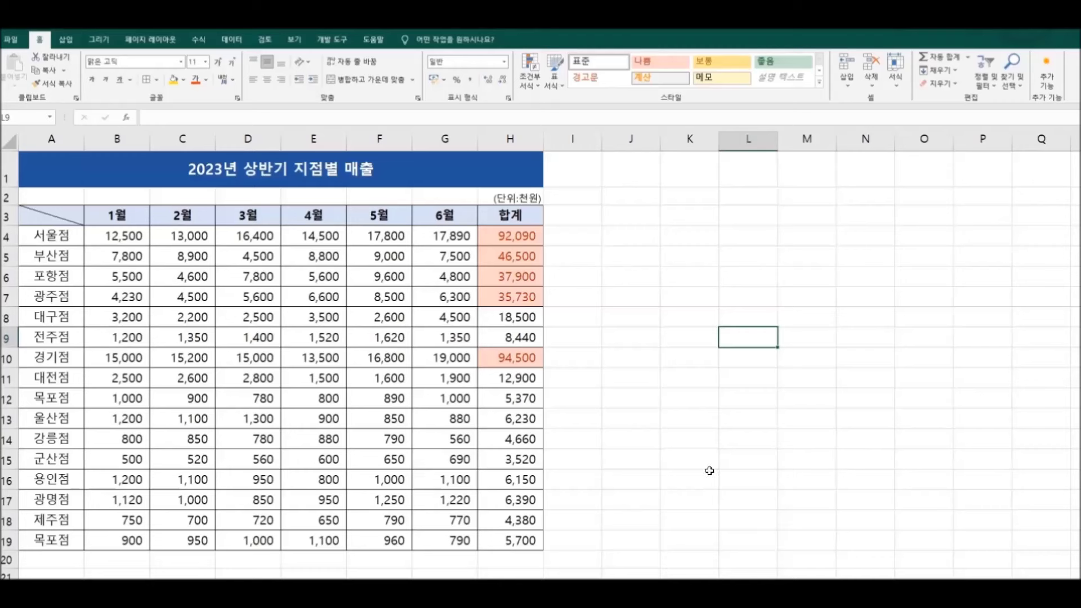
Clear the top 5 conditional formatting rule from the totals in H4:H19
left_click(504, 238)
left_click_drag(500, 338, 510, 540)
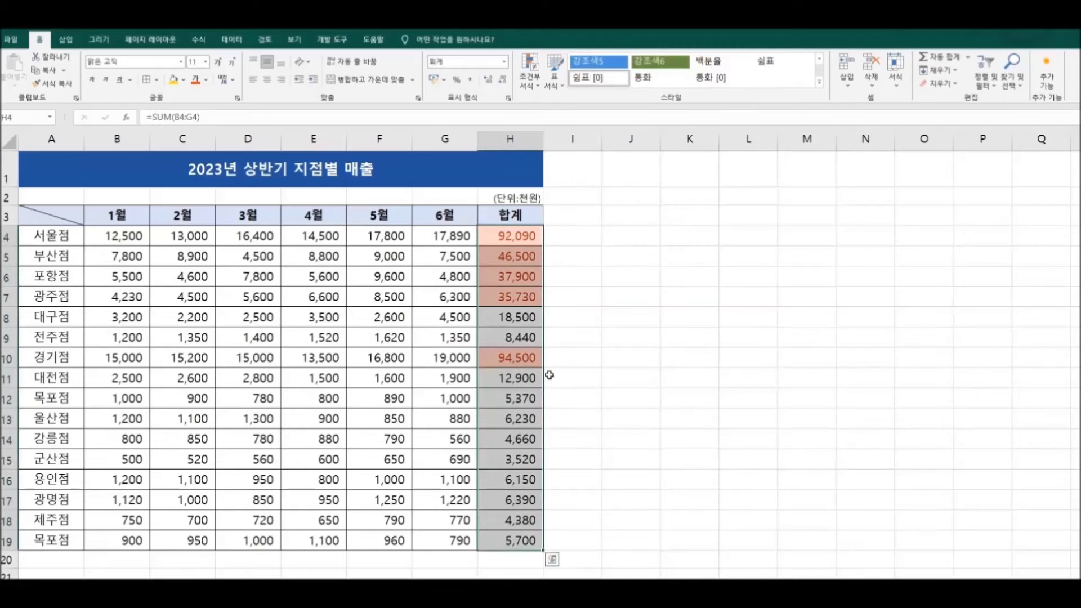
left_click(529, 90)
mouse_move(559, 225)
left_click(730, 225)
left_click(692, 355)
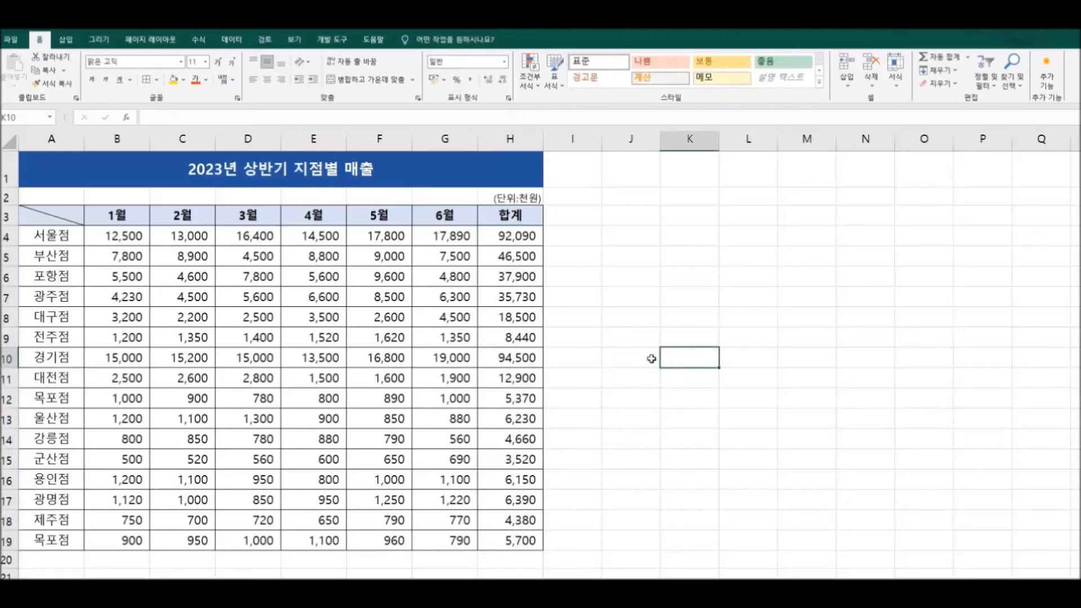
Highlight the top 10% of the totals in H4:H19 with light red fill and dark red text
left_click_drag(497, 241, 524, 540)
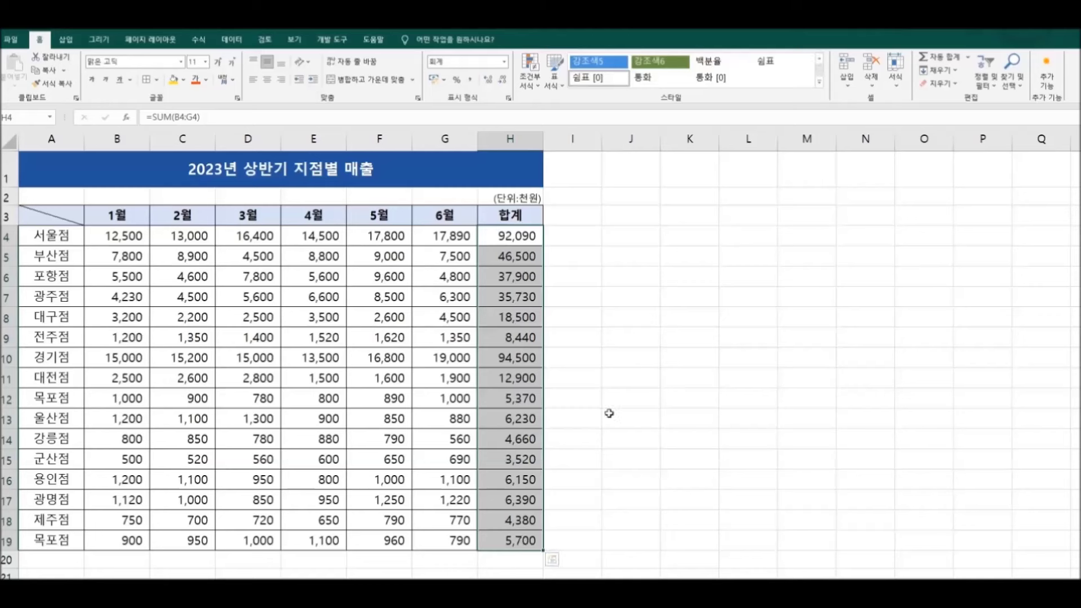
left_click(534, 86)
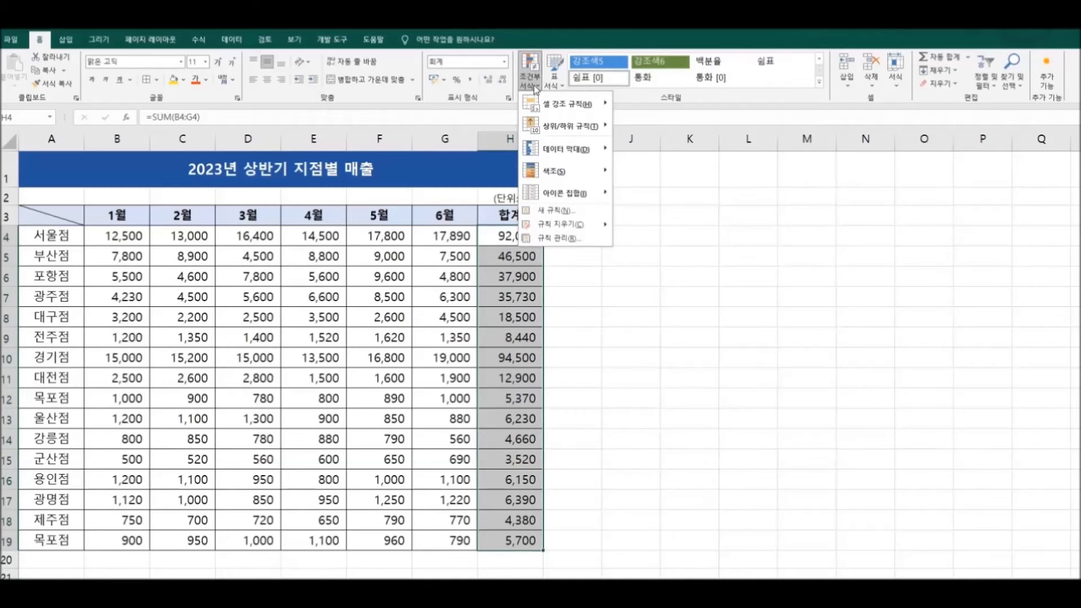
mouse_move(569, 126)
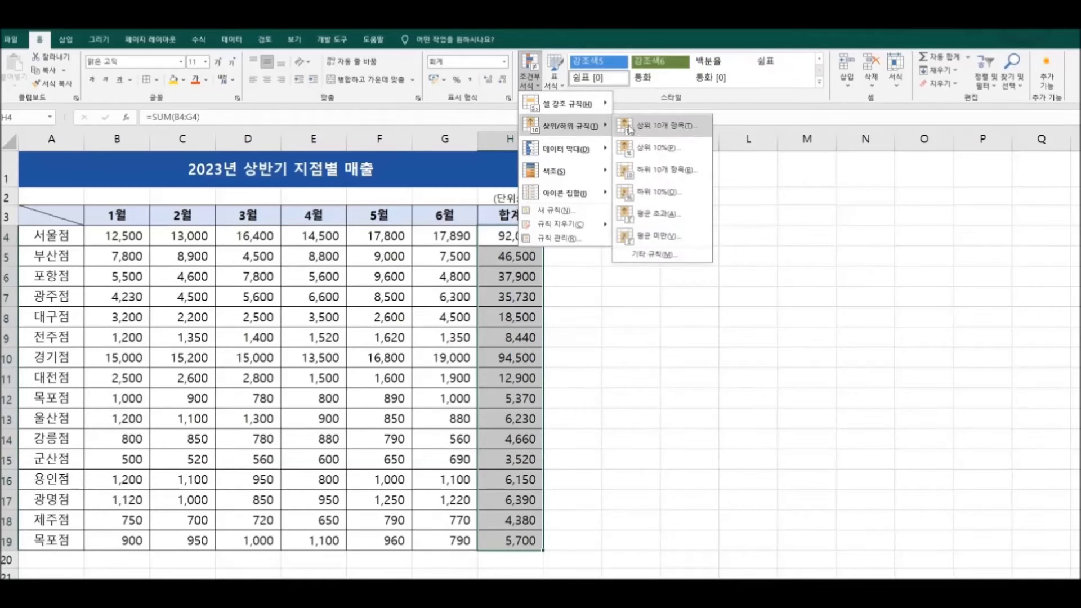
left_click(691, 147)
left_click(640, 259)
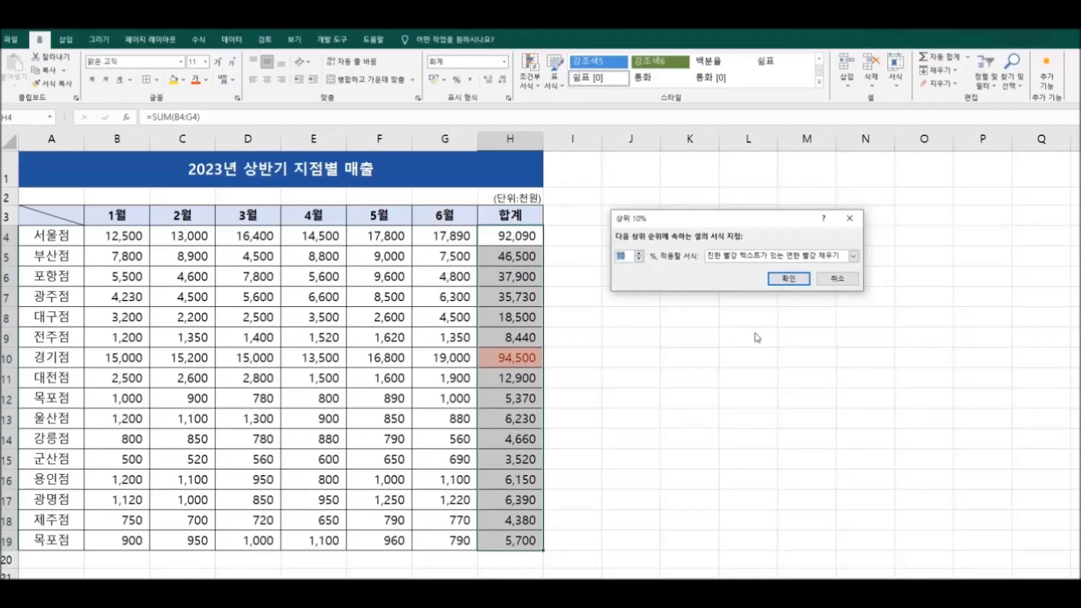
left_click(791, 280)
left_click(711, 399)
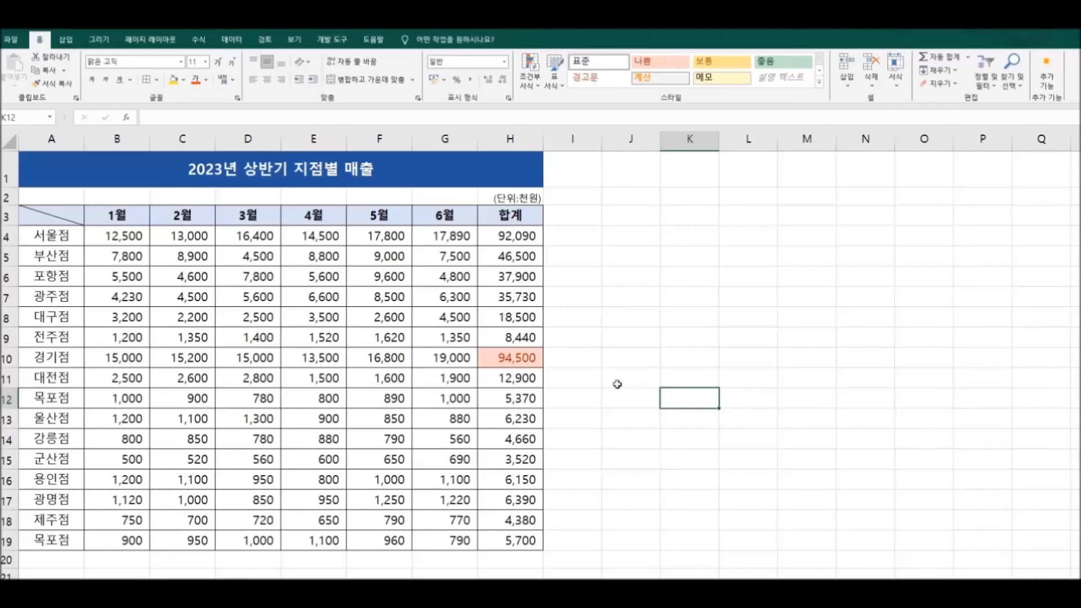
Clear the top 10% conditional formatting rule from the totals in H4:H19
left_click_drag(496, 237, 552, 557)
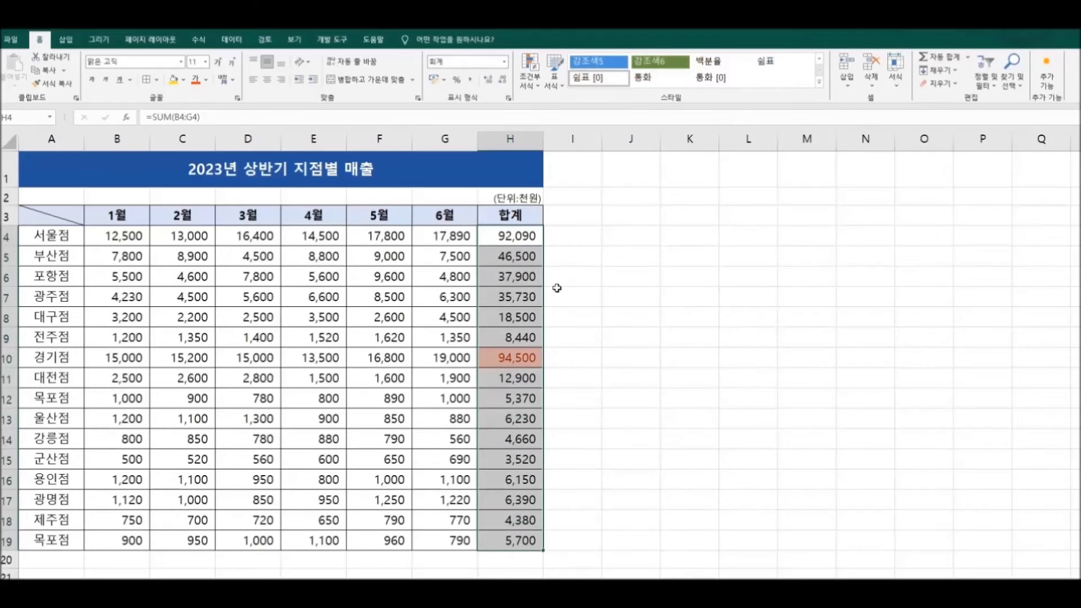
left_click(530, 93)
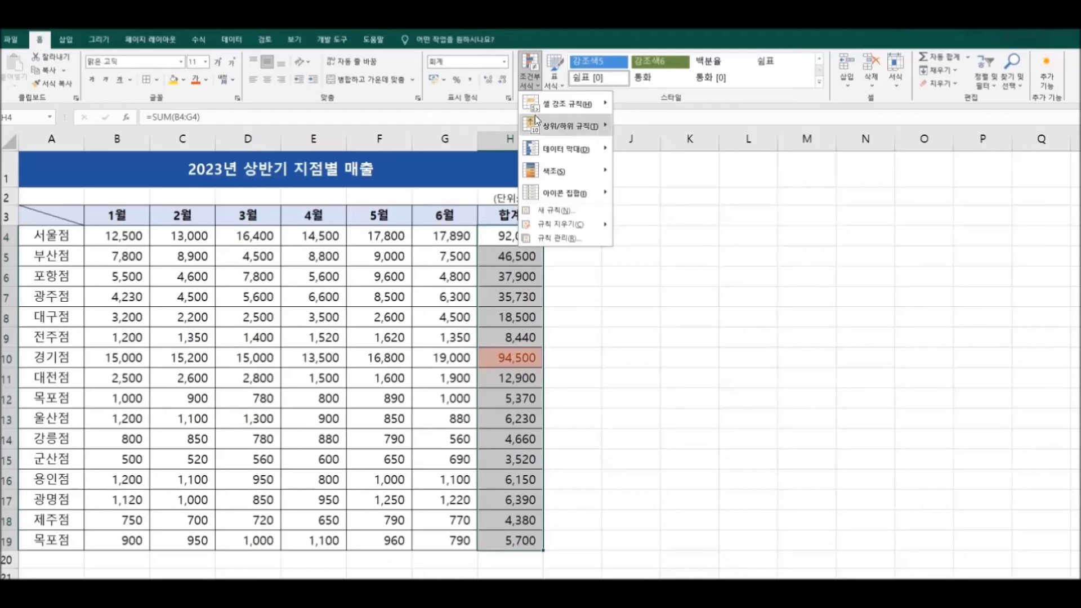
mouse_move(552, 225)
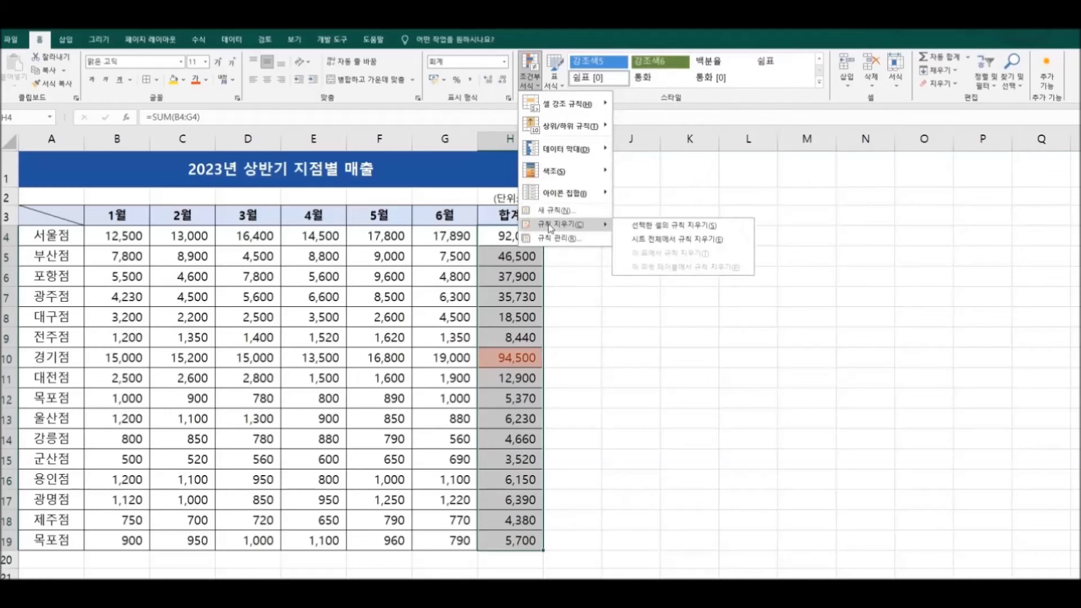
left_click(654, 224)
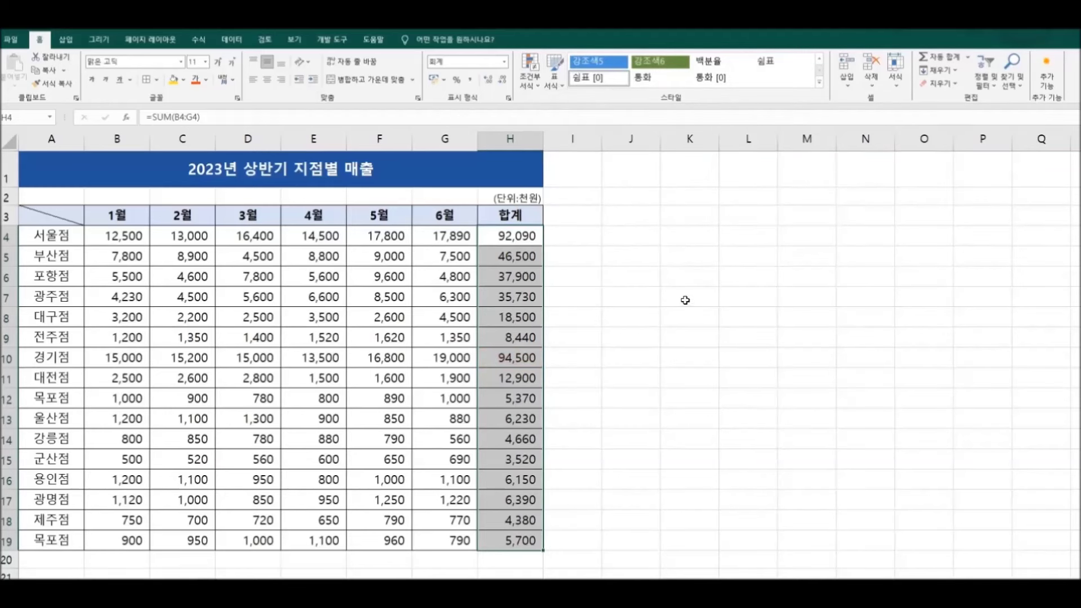
Highlight totals in H4:H19 greater than 40000 with green fill and dark green text
left_click(530, 84)
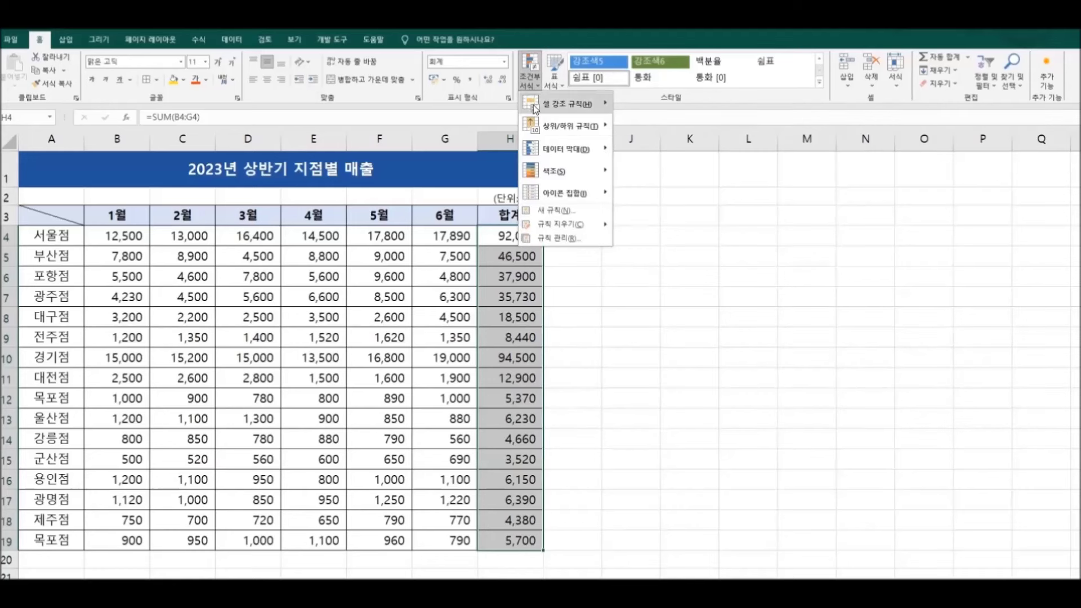
mouse_move(536, 109)
left_click(643, 106)
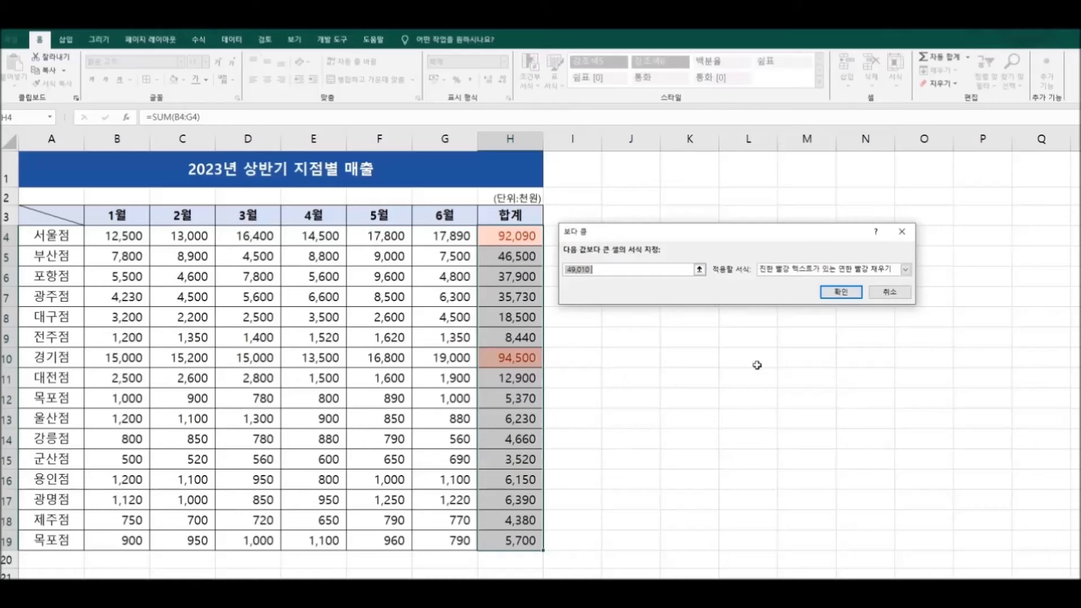
type("400")
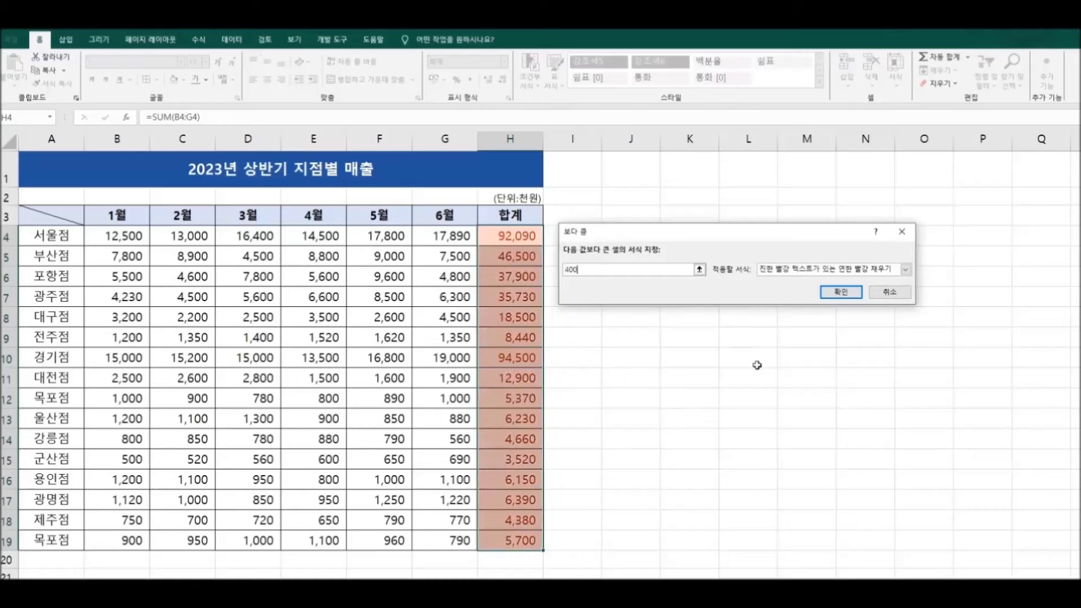
type("00")
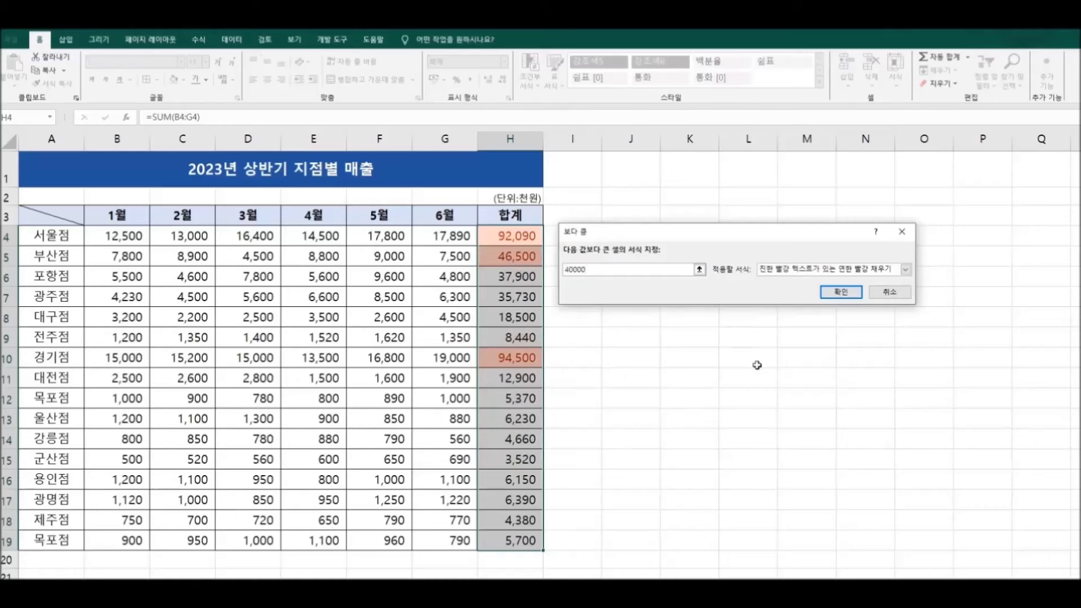
left_click(803, 271)
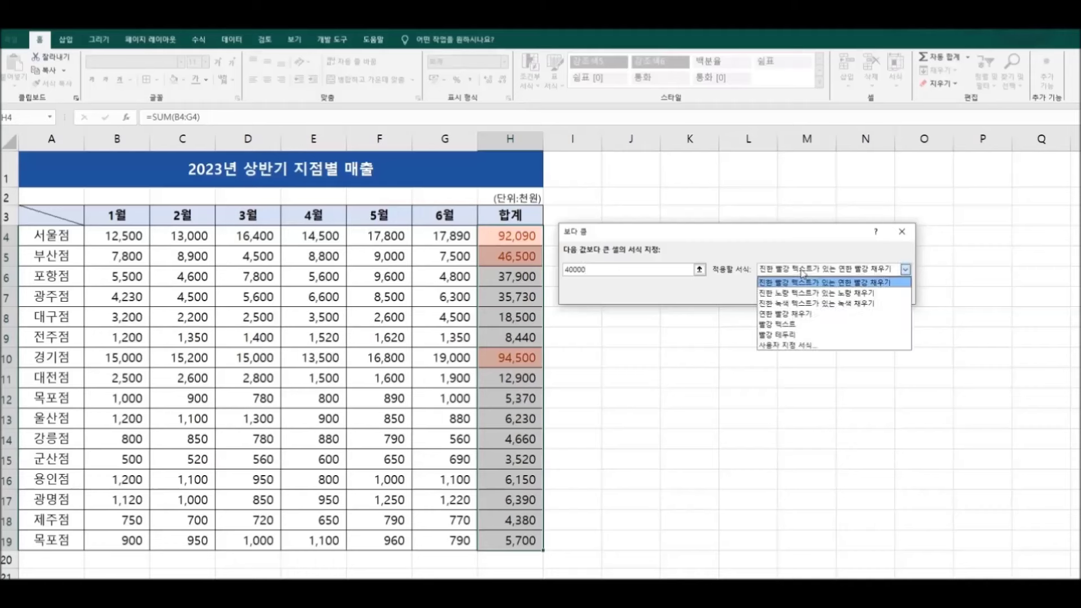
left_click(802, 303)
left_click(841, 291)
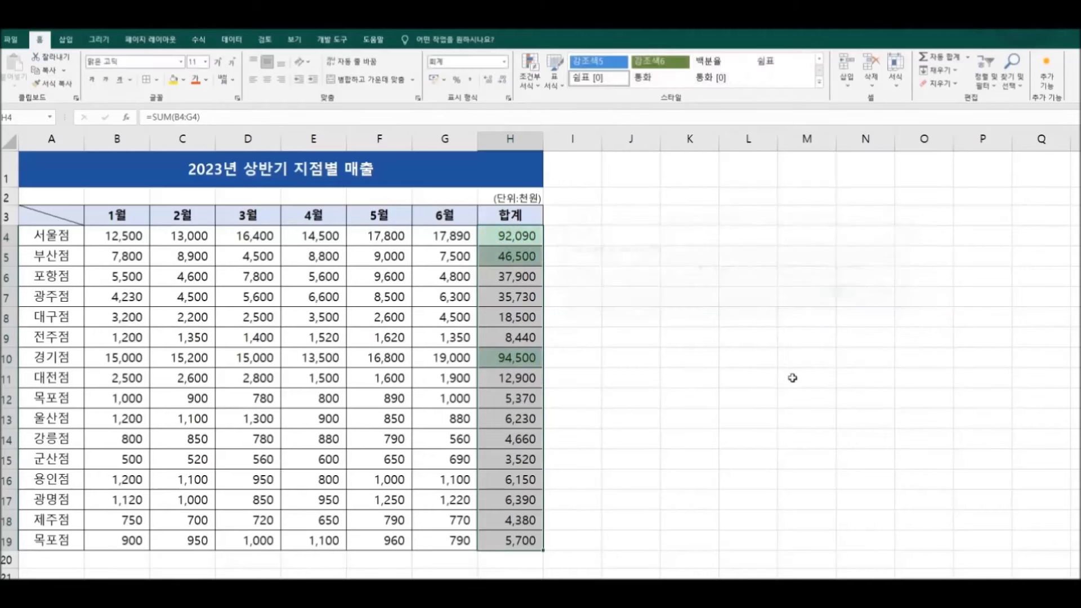
left_click(788, 378)
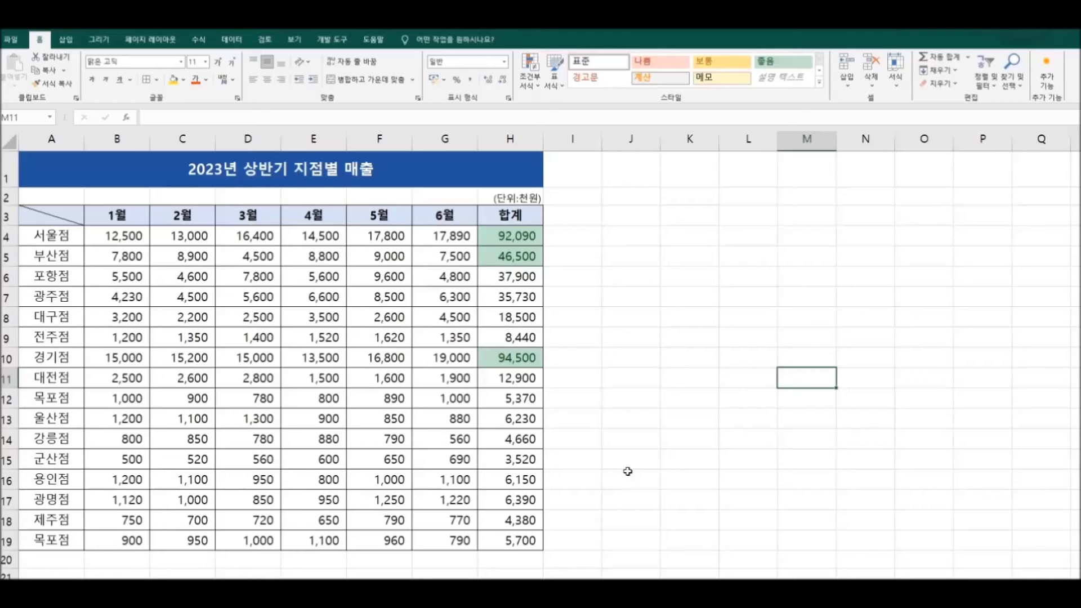
Clear the greater-than conditional formatting rule from the totals in H4:H19
left_click_drag(494, 240, 511, 541)
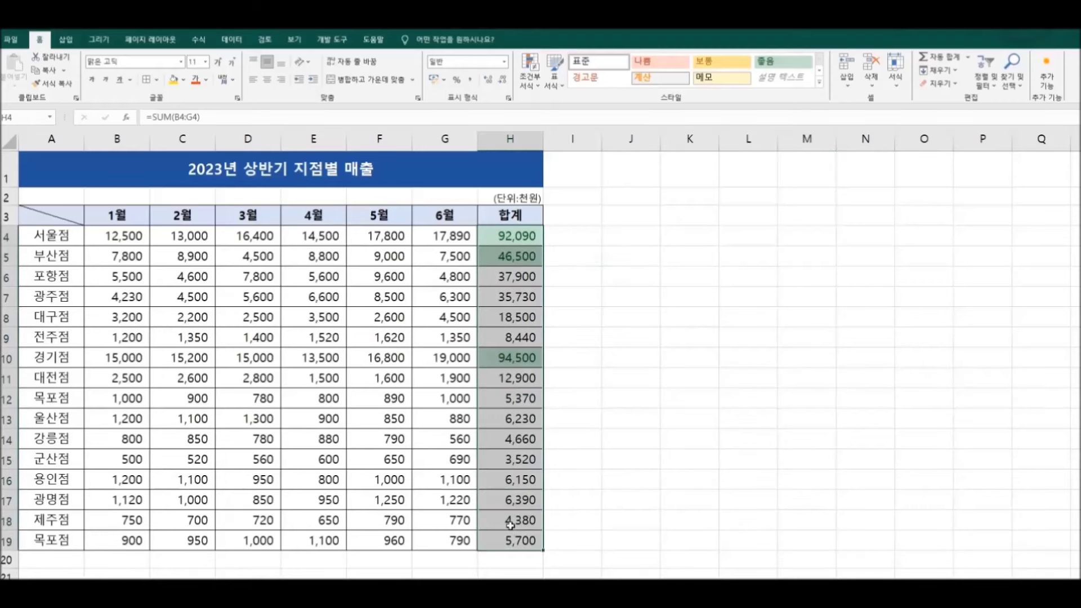
left_click(531, 84)
mouse_move(585, 227)
left_click(641, 227)
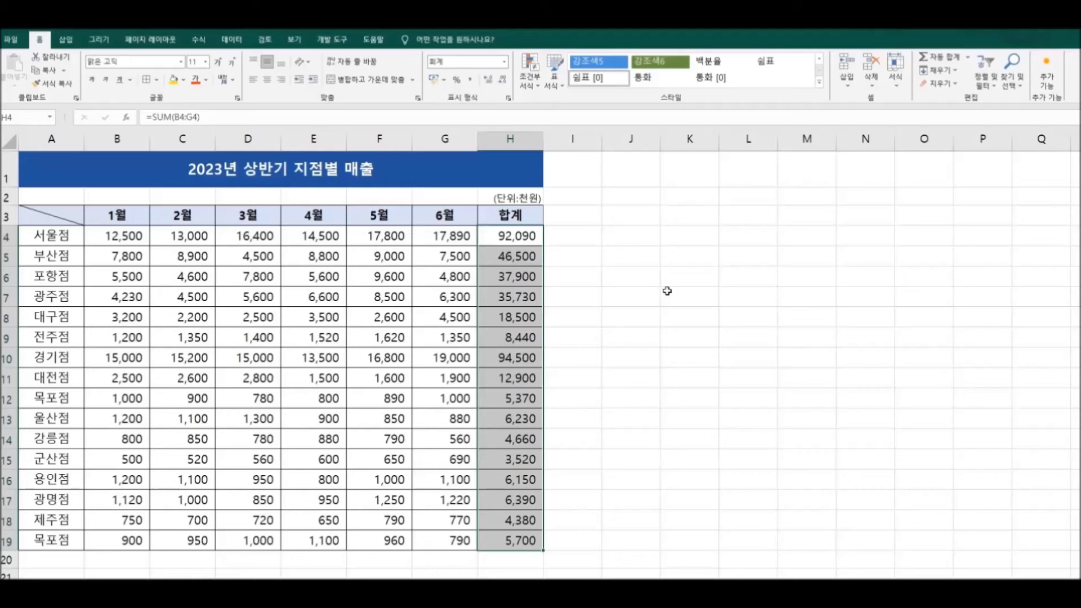
Apply the red-white-green color scale to the monthly branch sales in B4:G19
left_click_drag(107, 236, 448, 541)
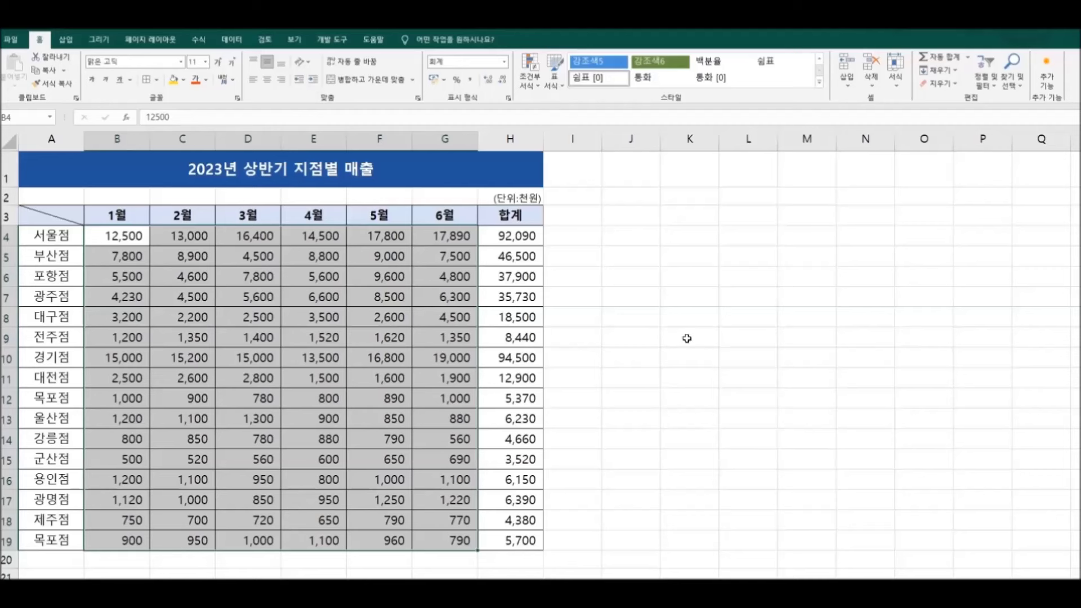
left_click(536, 85)
mouse_move(597, 172)
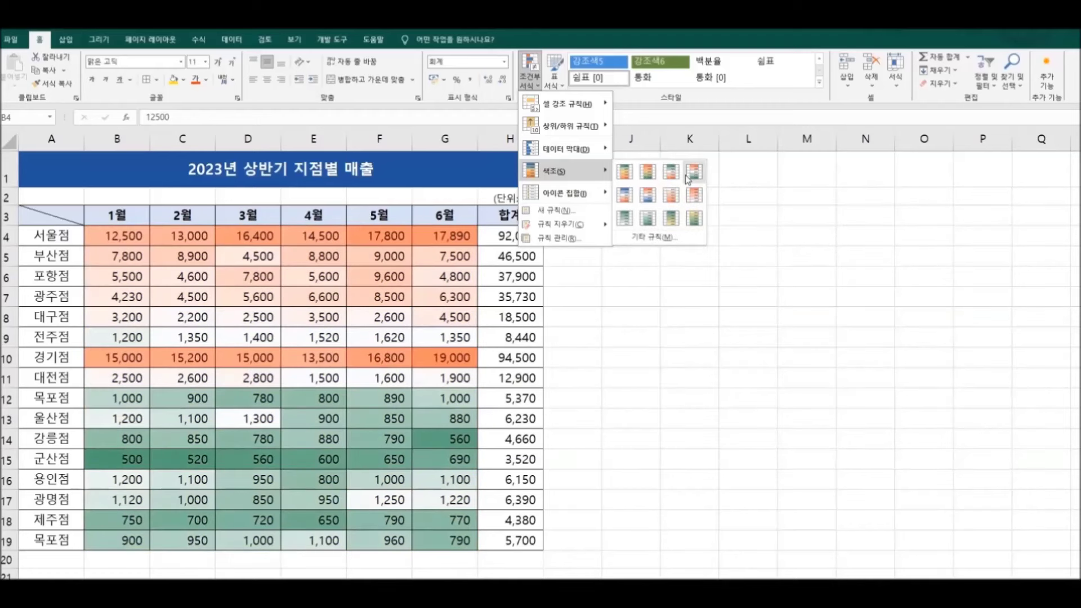
left_click(686, 175)
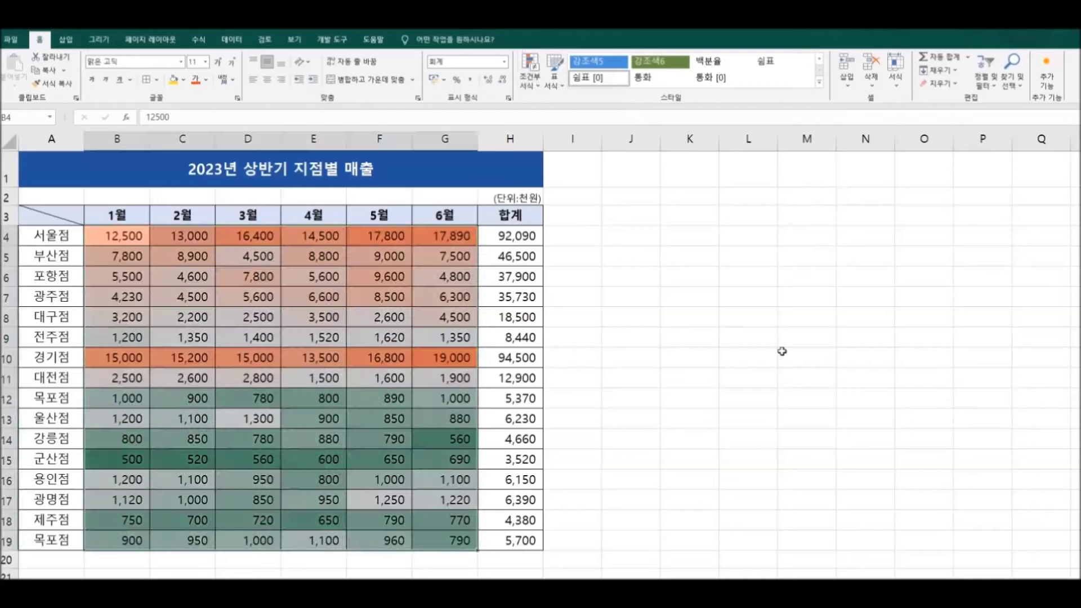
left_click(783, 351)
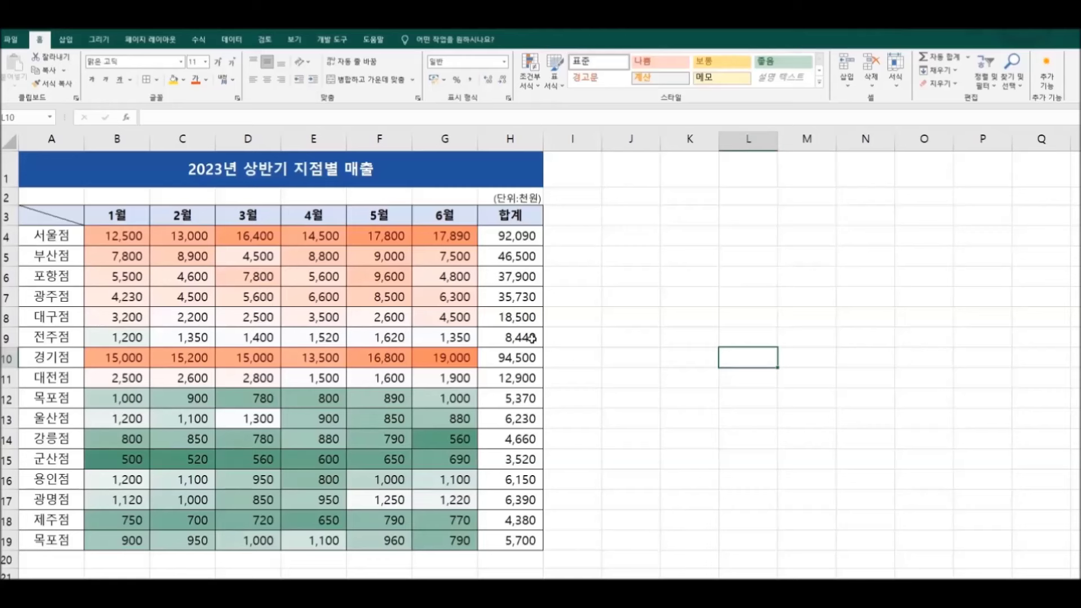
Widen the totals column H and apply solid-fill blue data bars to the totals in H4:H19
left_click_drag(544, 147, 640, 148)
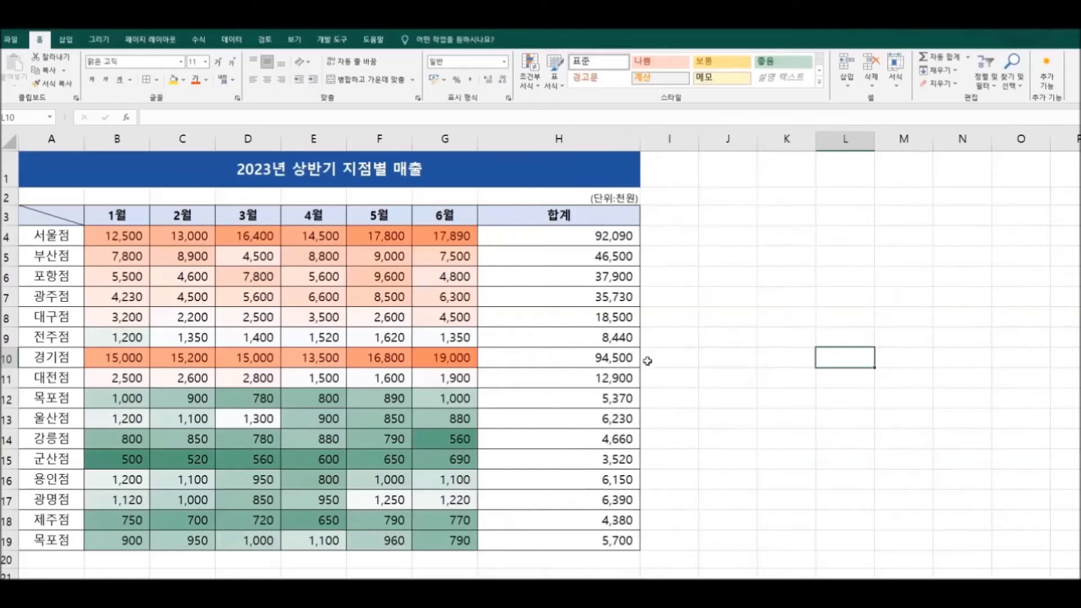
left_click_drag(539, 234, 545, 540)
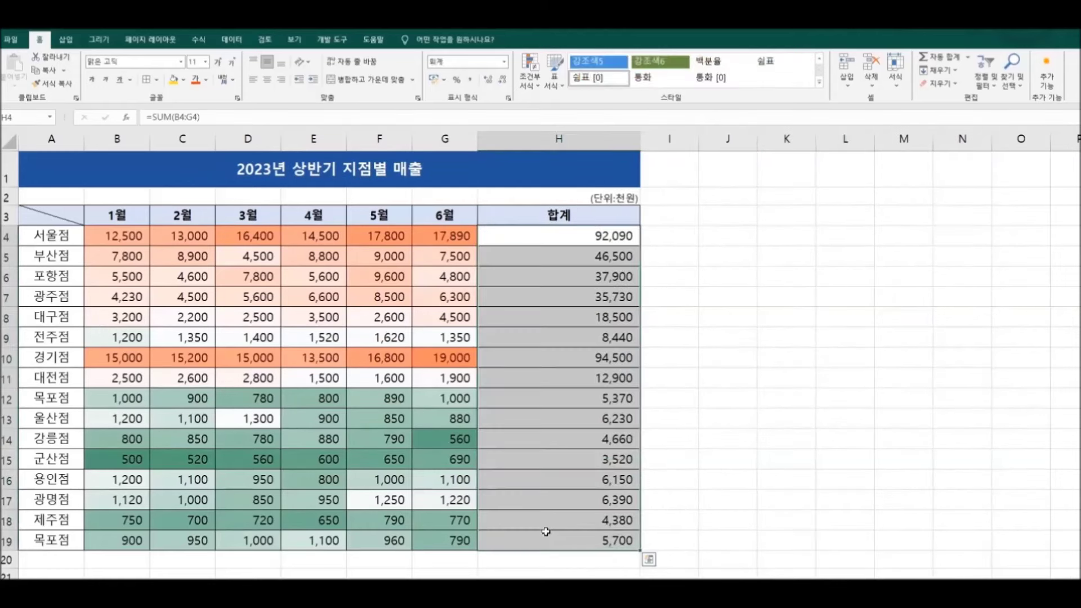
left_click(530, 79)
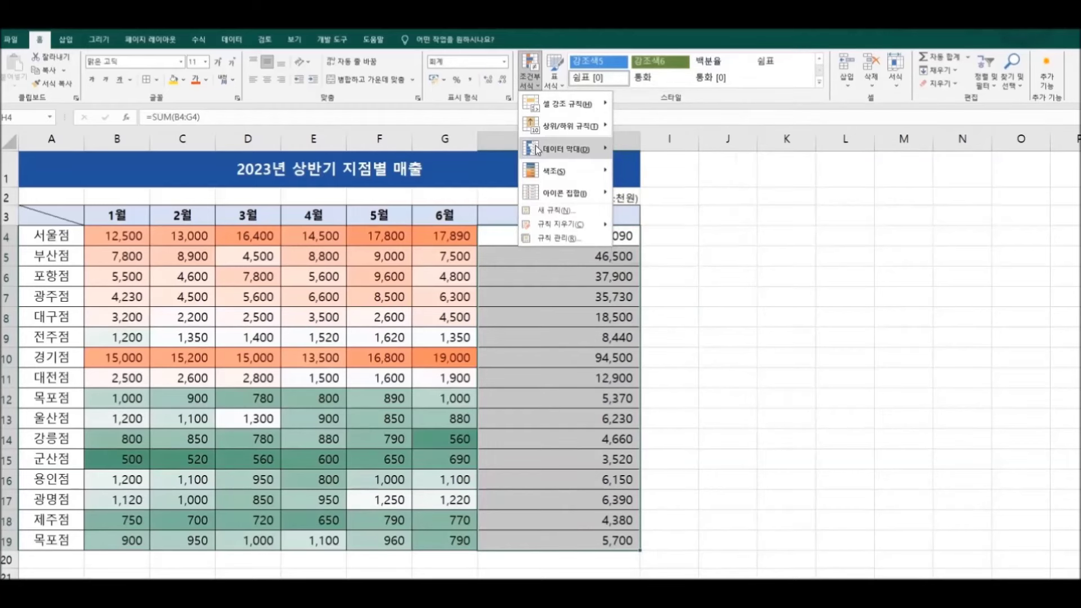
mouse_move(563, 151)
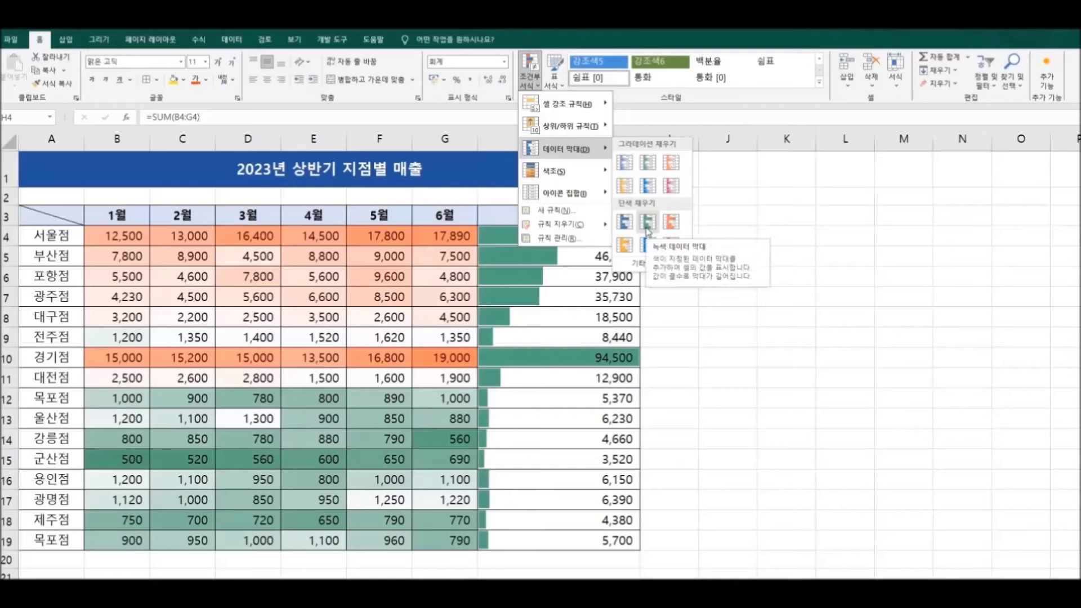
left_click(625, 222)
left_click(763, 284)
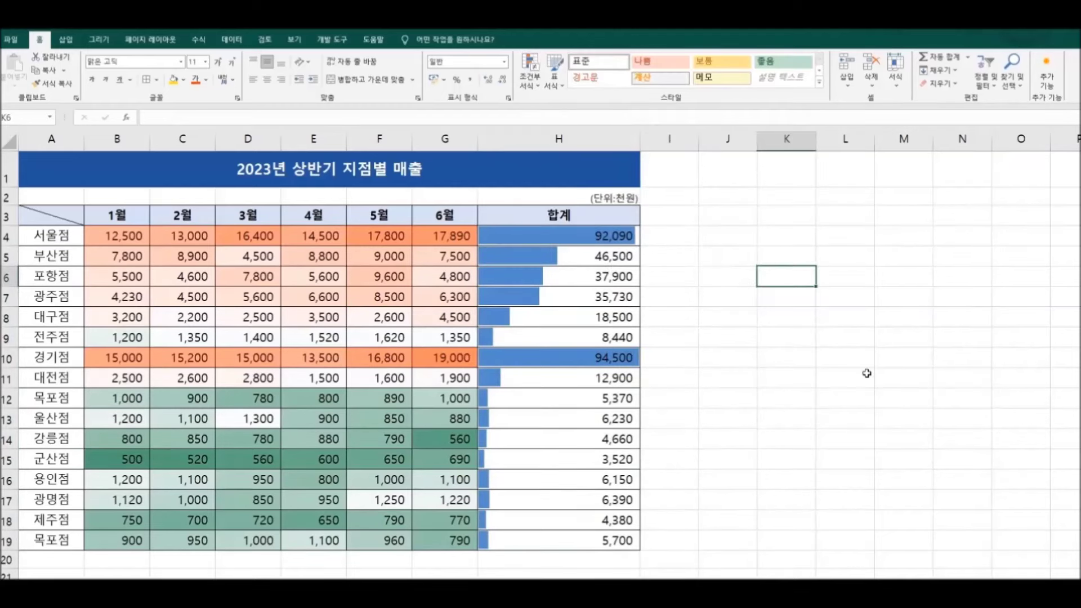
left_click(886, 396)
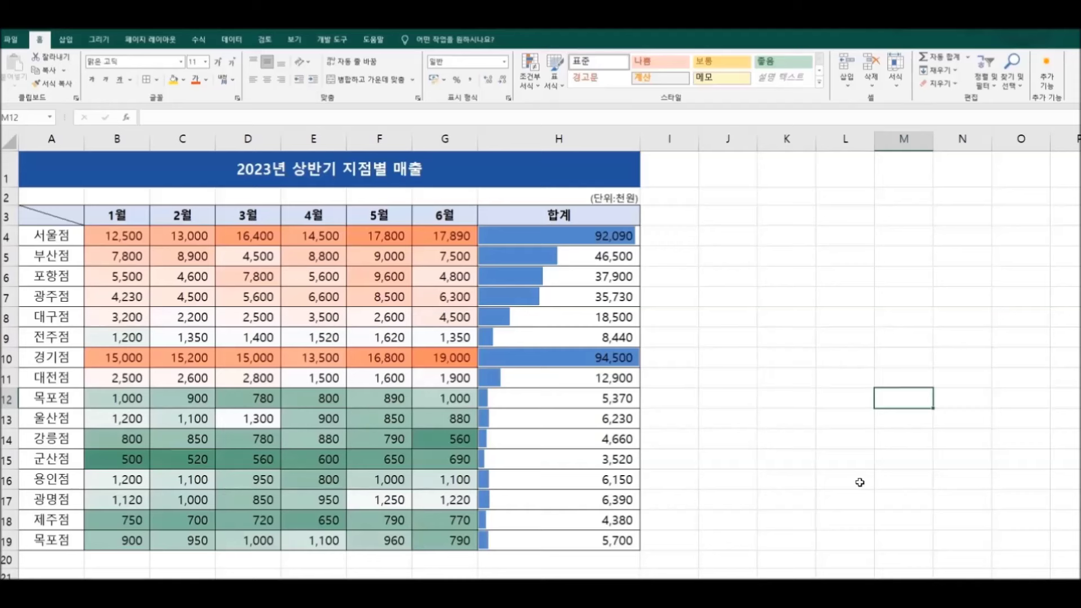
Change the 경기점 branch's sales to 9000 for June (G10) and 9500 for May (F10)
left_click(441, 367)
type("9000")
key("Return")
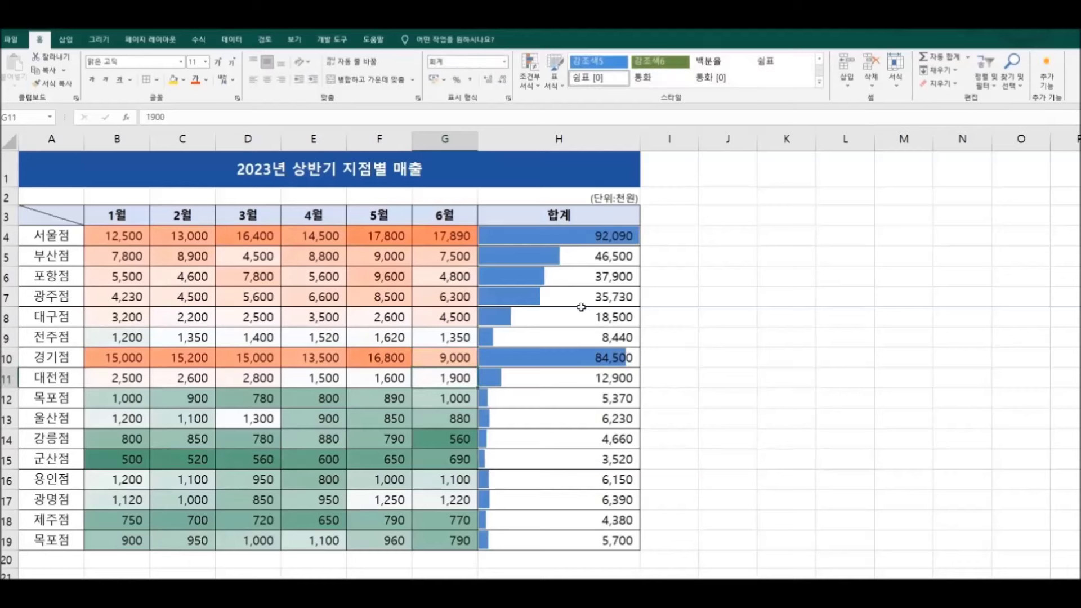
left_click(378, 364)
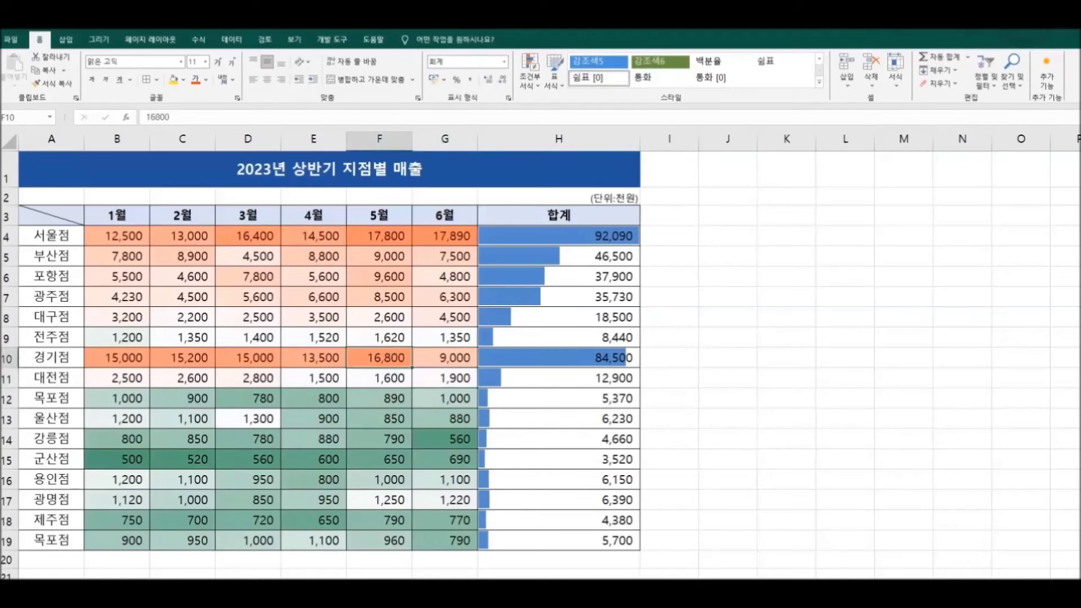
type("9500")
key("Return")
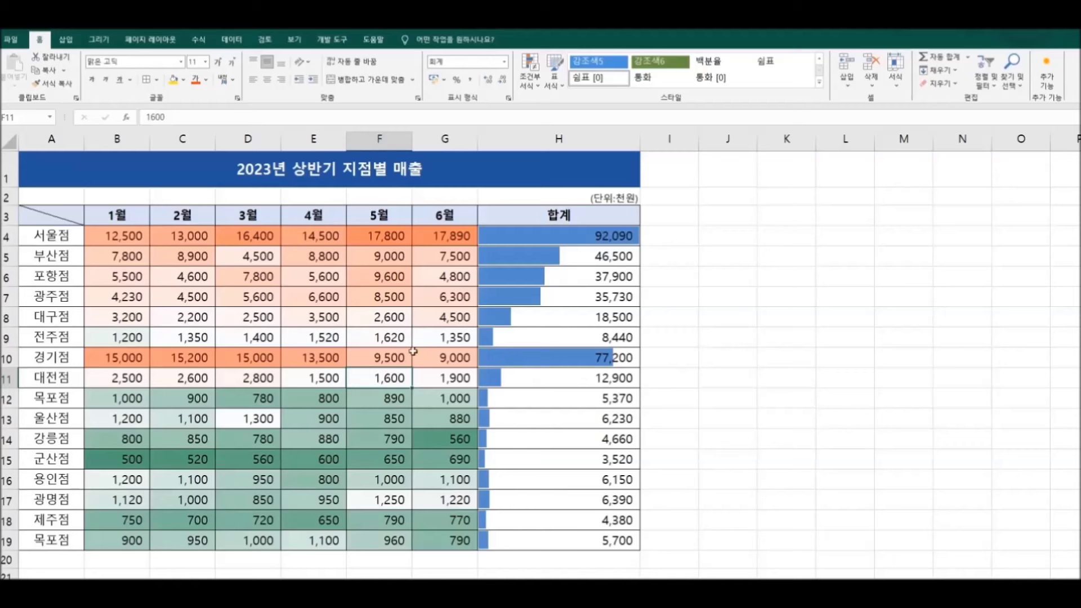
Set the 서울점 branch's May sales in F4 to 10000
left_click(373, 237)
type("10000")
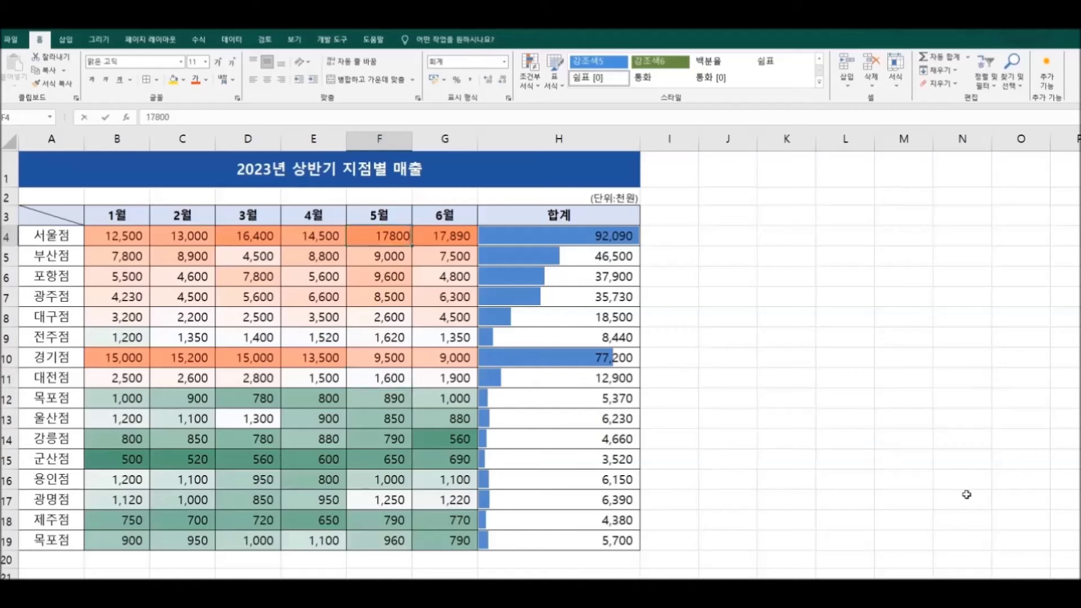
key("Return")
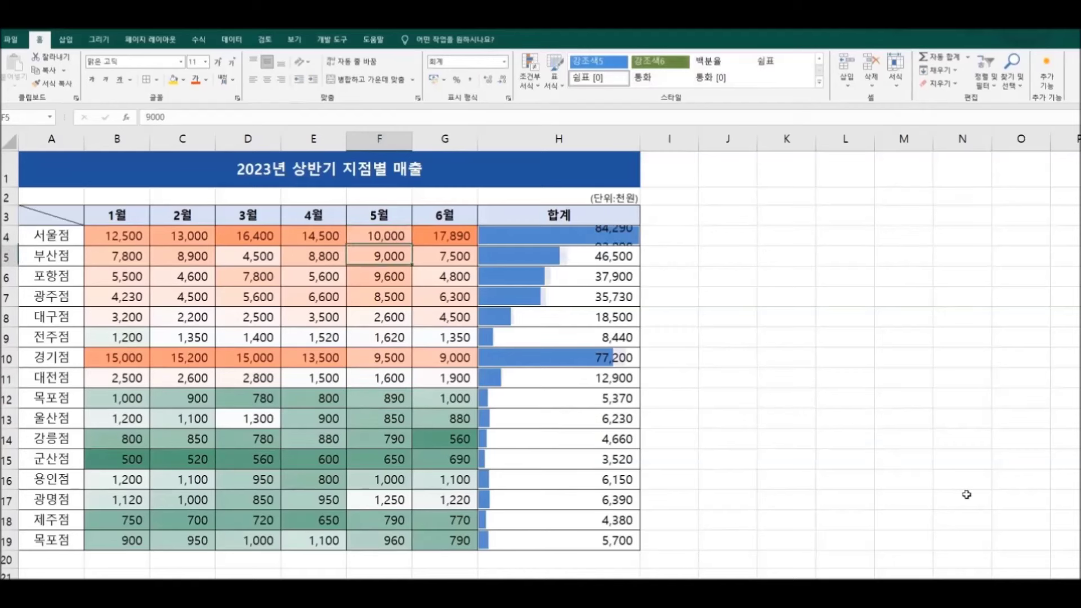
left_click(958, 465)
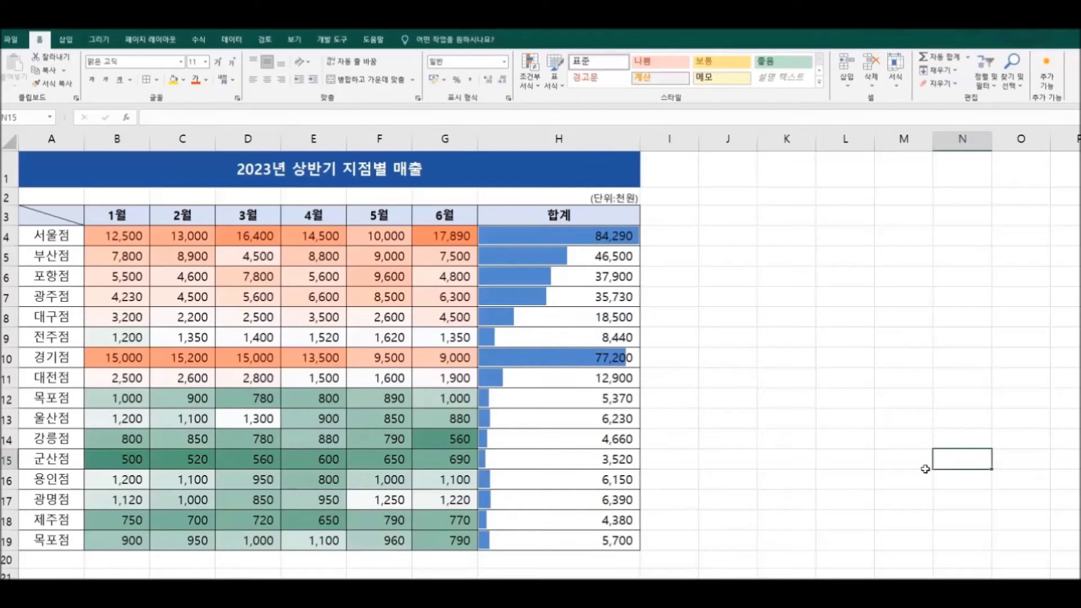
Set the 군산점 branch's June sales in G15 to 15000
left_click(453, 469)
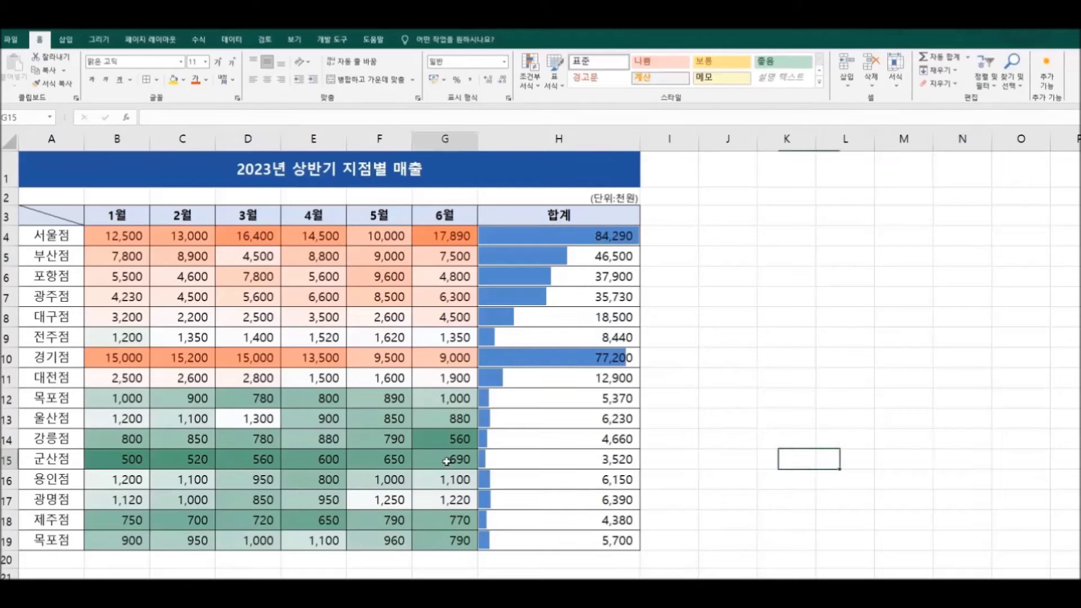
type("15000")
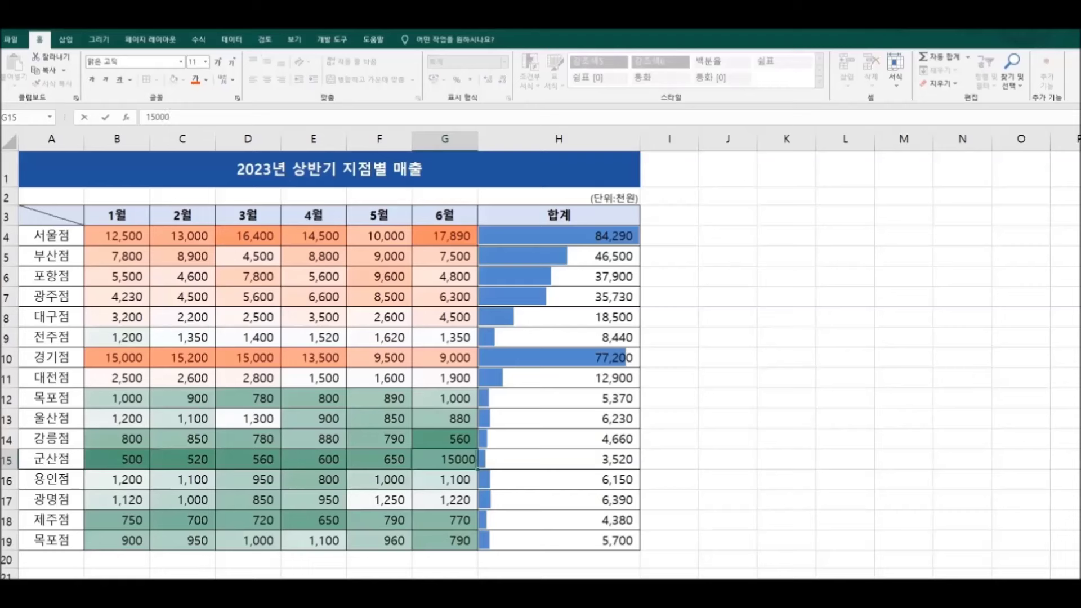
key("Return")
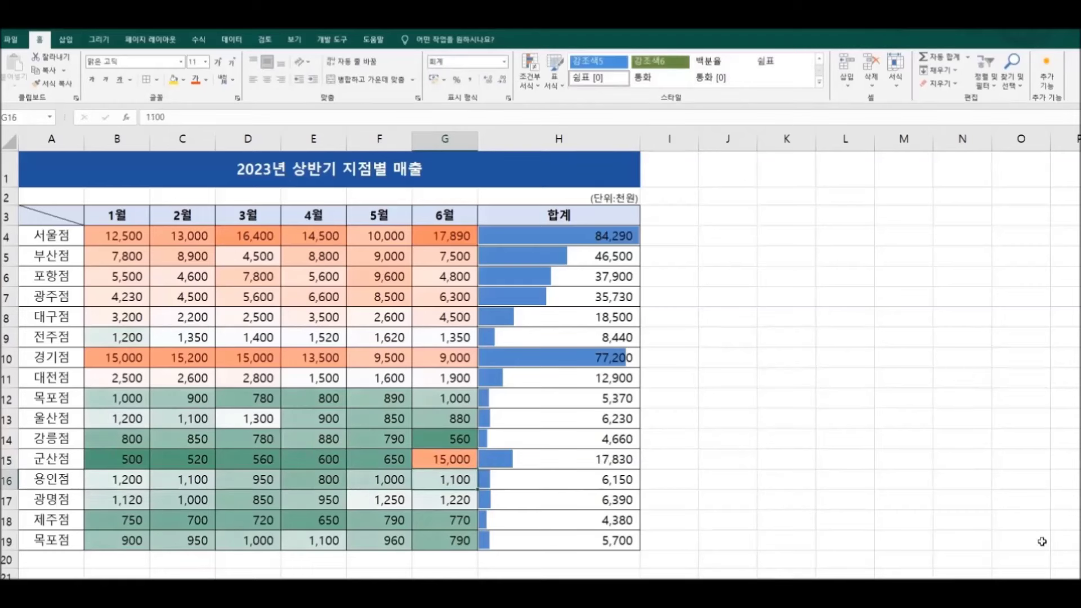
left_click(967, 475)
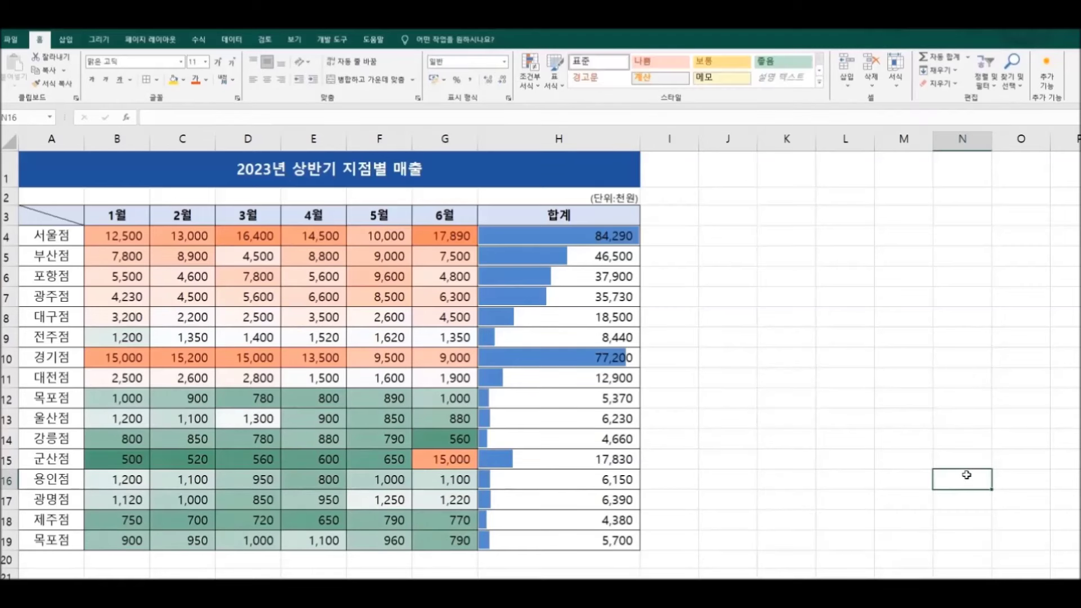